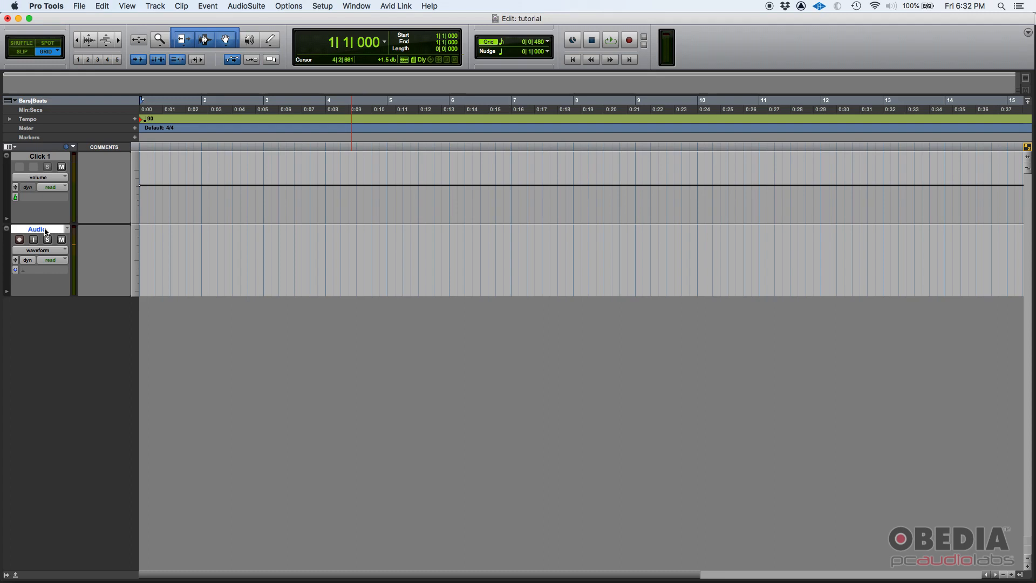
Rename the Audio track "snap".
{"action": "double_click", "coordinate": [47, 233]}
{"action": "type", "text": "snap"}
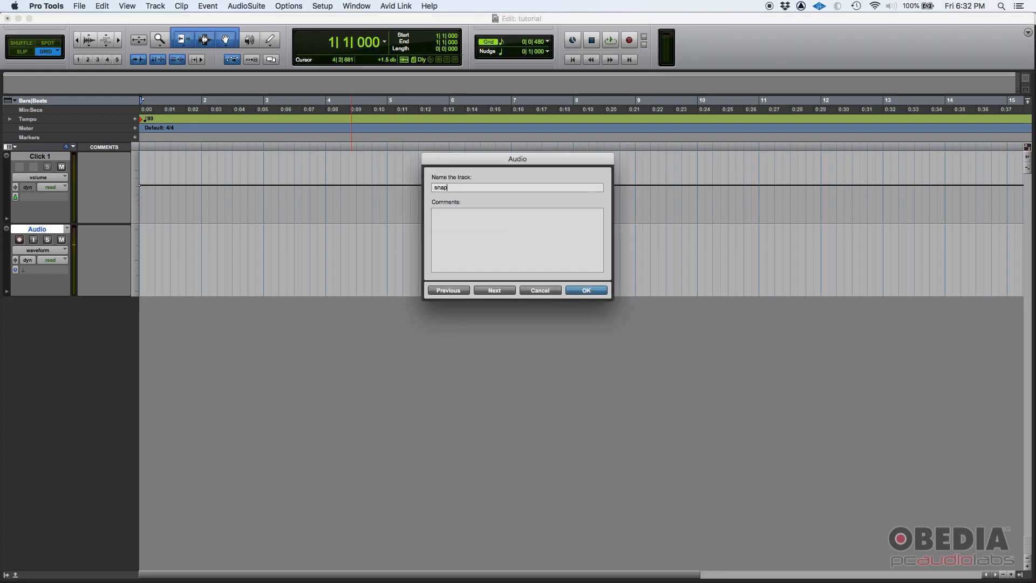
{"action": "key", "text": "Return"}
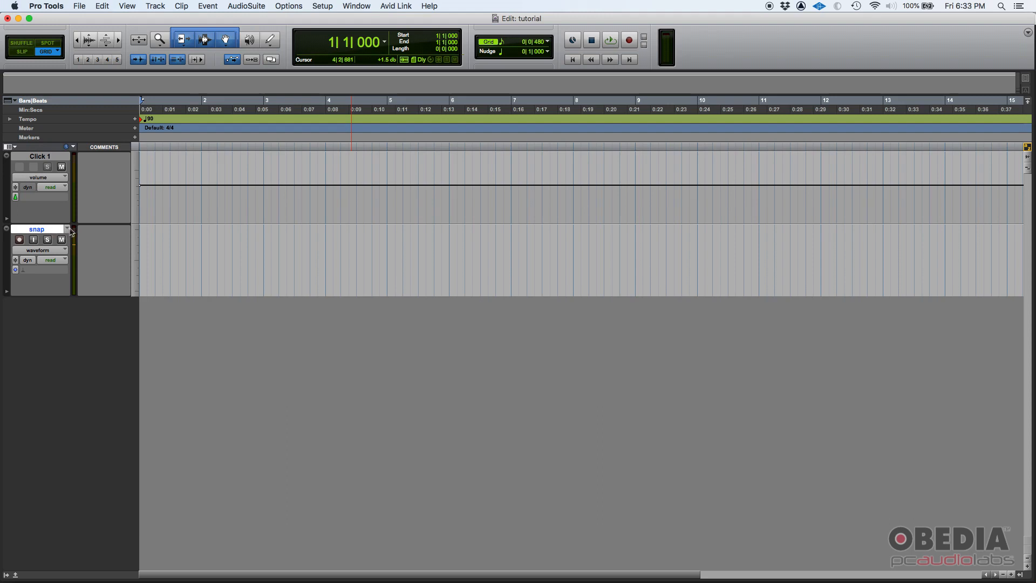
Create a new playlist named snap.01 on the snap track.
{"action": "left_click", "coordinate": [69, 233]}
{"action": "left_click", "coordinate": [88, 185]}
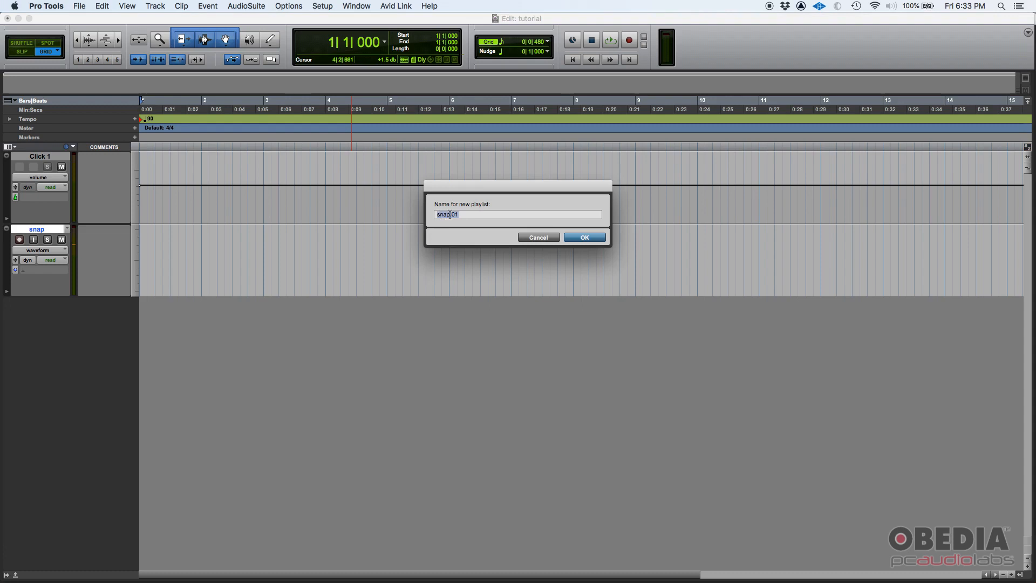
{"action": "left_click", "coordinate": [578, 239]}
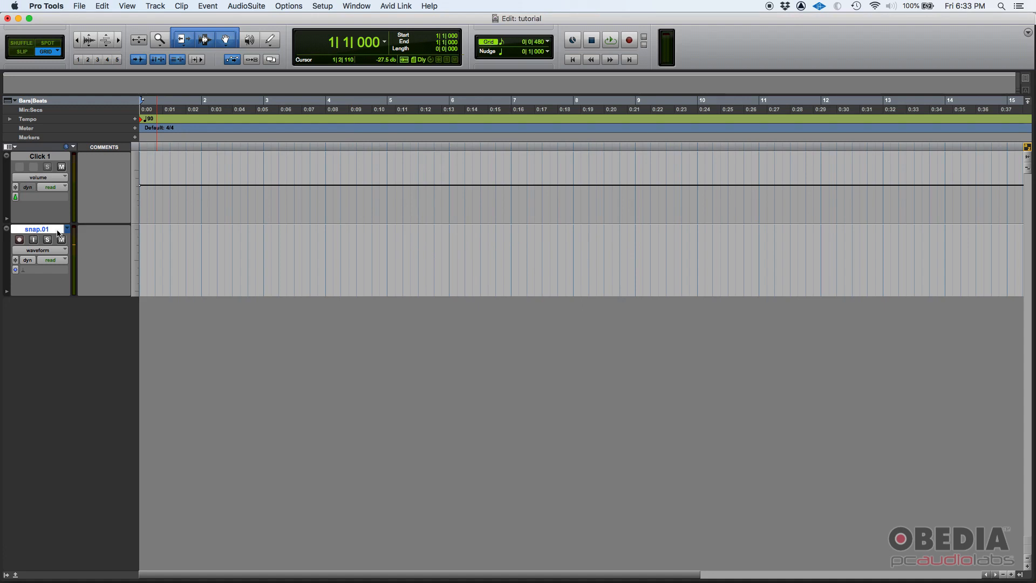
Switch the track to the snap playlist and back to snap.01, and review its list of playlists.
{"action": "left_click", "coordinate": [66, 232]}
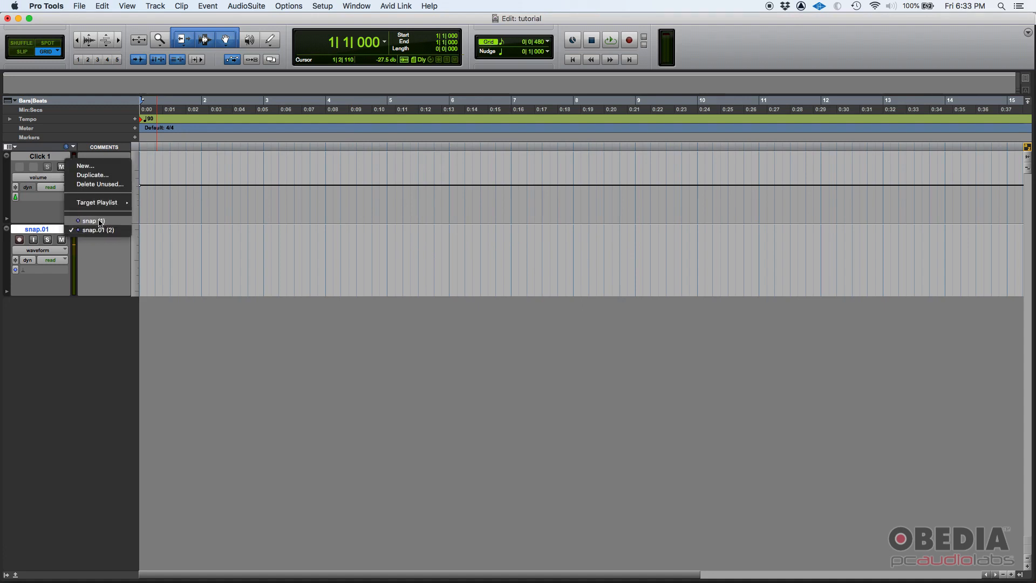
{"action": "left_click", "coordinate": [99, 223]}
{"action": "left_click", "coordinate": [70, 231]}
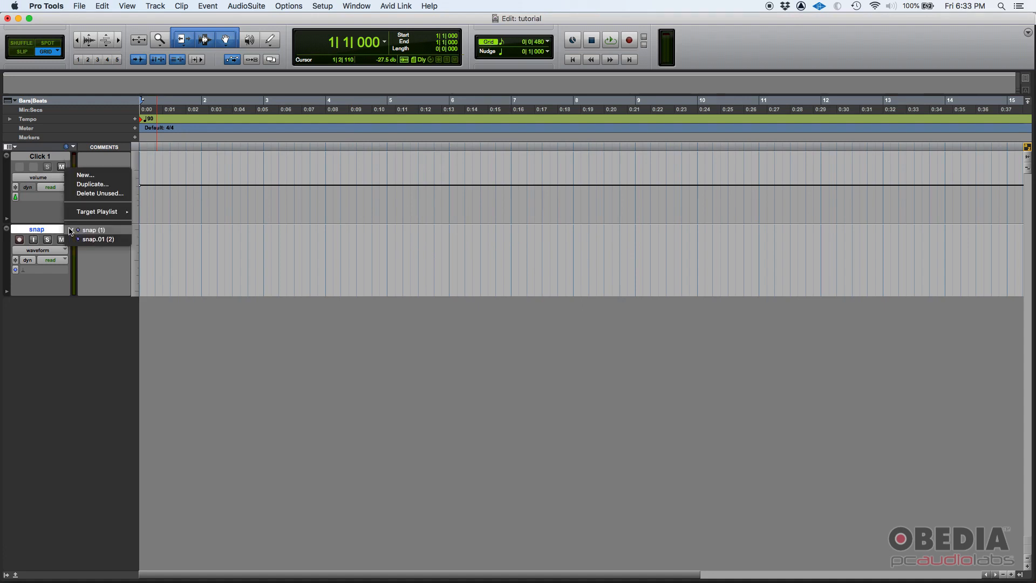
{"action": "left_click", "coordinate": [97, 243]}
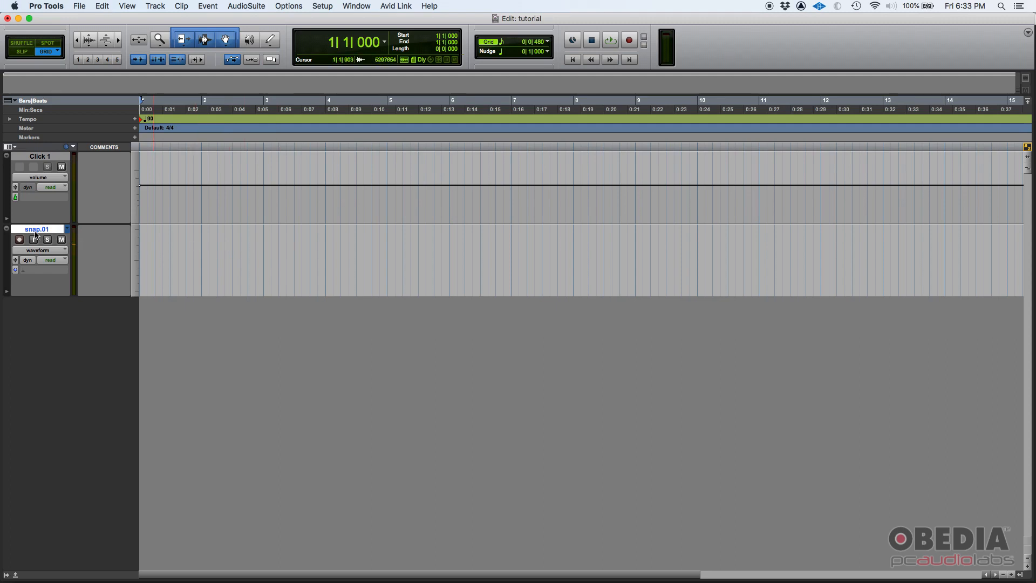
{"action": "left_click", "coordinate": [67, 232]}
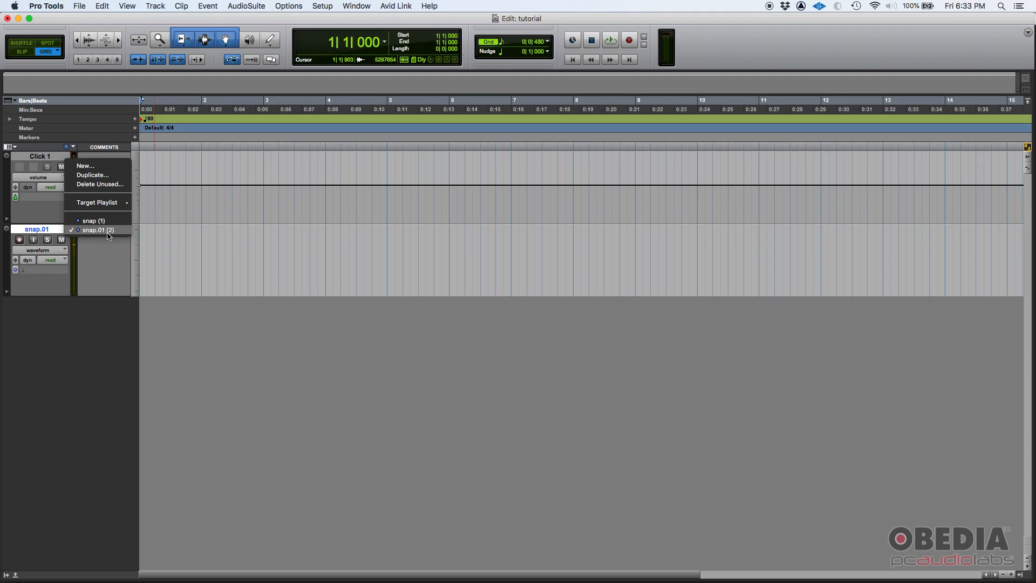
{"action": "left_click", "coordinate": [34, 228]}
Record-enable the snap.01 track and record a take of about six bars from the session start.
{"action": "left_click", "coordinate": [20, 241]}
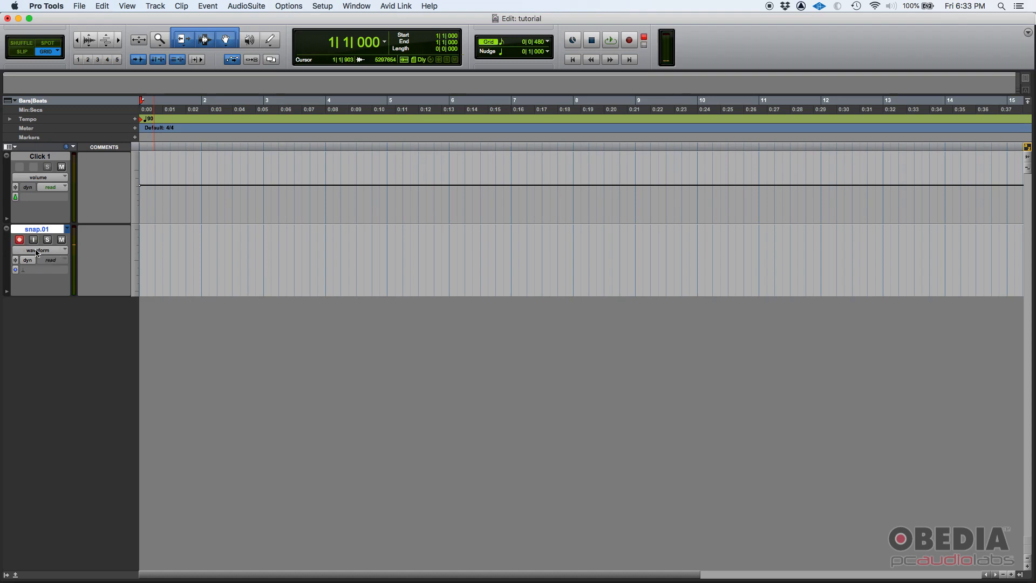
{"action": "key", "text": "F12"}
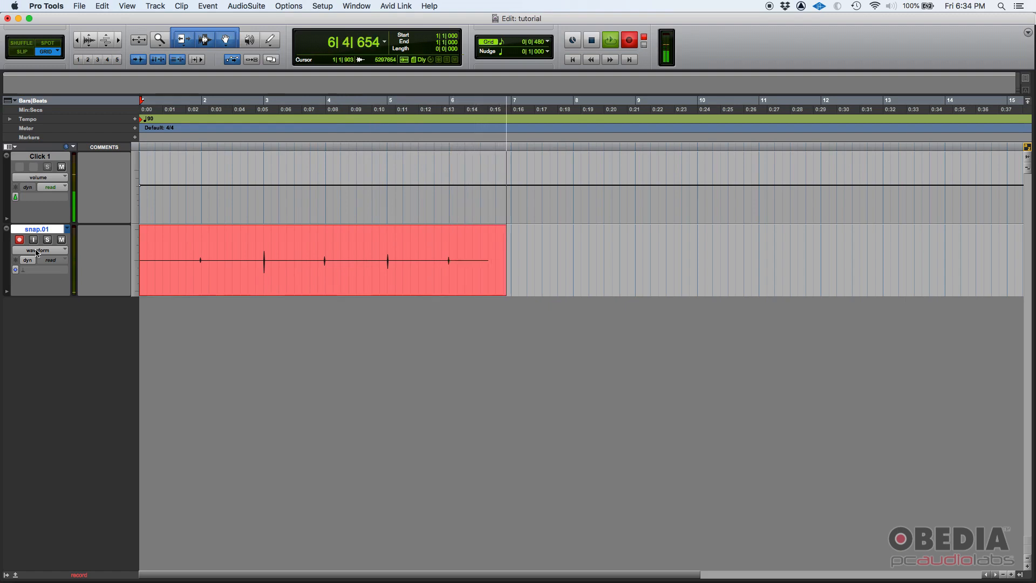
{"action": "key", "text": "space"}
Examine the recorded finger-snap transients at the starts of bars 2 to 6 in the snap.01 clip.
{"action": "left_click", "coordinate": [195, 257]}
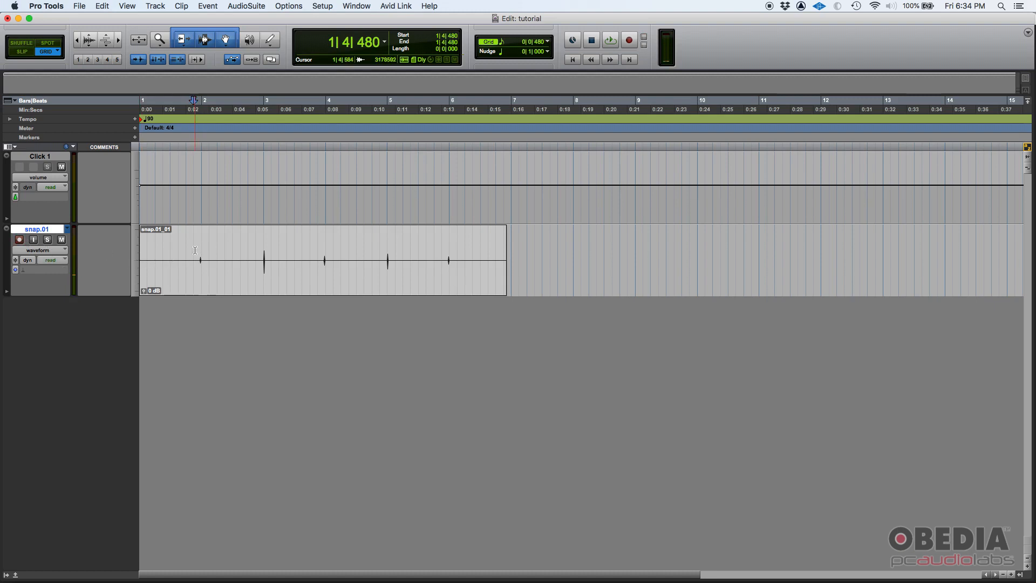
{"action": "left_click", "coordinate": [201, 252]}
{"action": "left_click", "coordinate": [264, 254]}
{"action": "left_click", "coordinate": [326, 254]}
{"action": "left_click", "coordinate": [388, 252]}
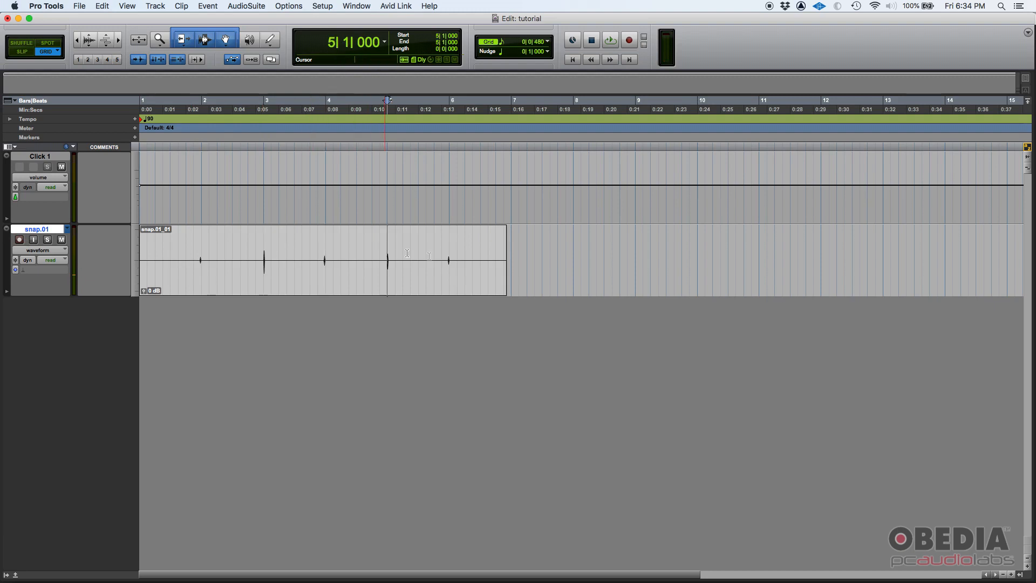
{"action": "left_click", "coordinate": [450, 252]}
{"action": "left_click", "coordinate": [204, 255]}
{"action": "left_click_drag", "start_coordinate": [204, 256], "coordinate": [264, 256]}
{"action": "left_click", "coordinate": [208, 255]}
Play back the snap.01 take from 1|4|000, then stop and return to the session start.
{"action": "left_click", "coordinate": [185, 250]}
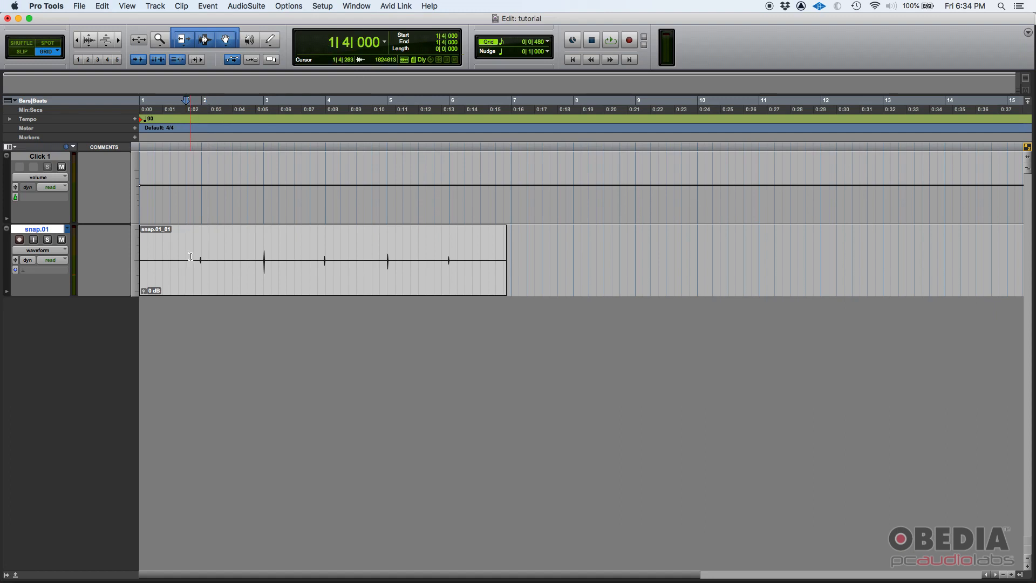
{"action": "key", "text": "space"}
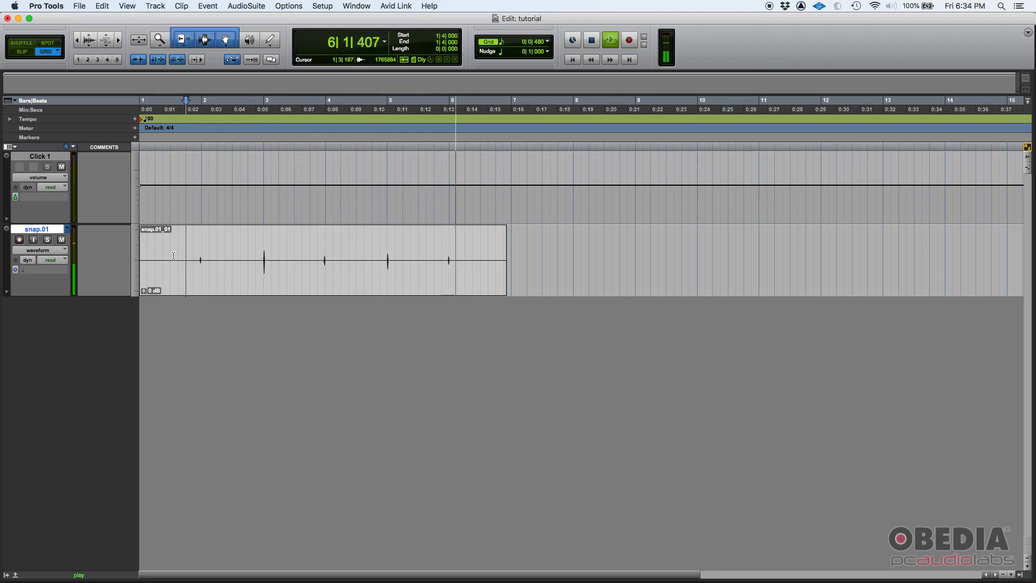
{"action": "key", "text": "space"}
{"action": "key", "text": "Return"}
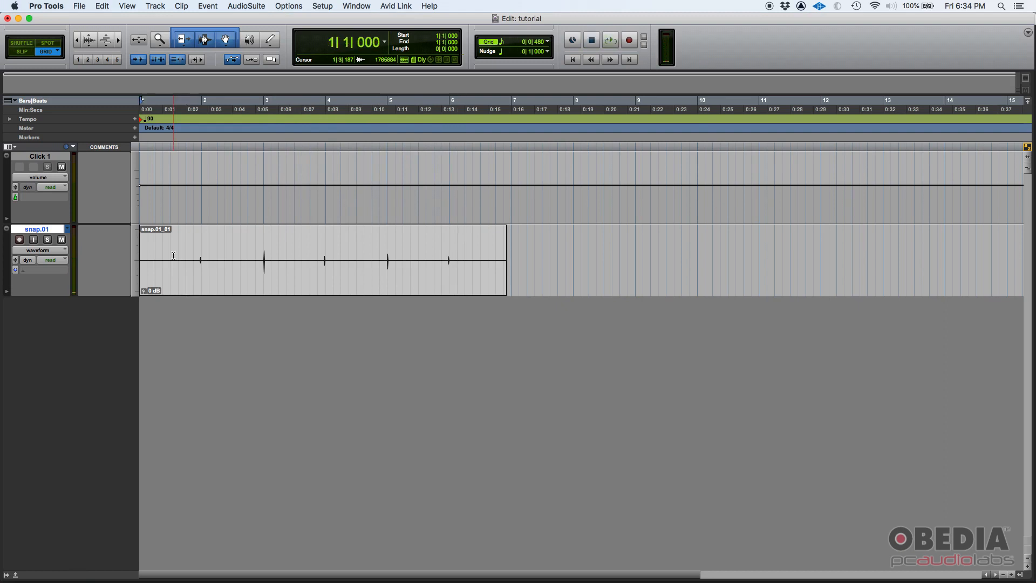
Create a new empty playlist named snap.02 on the snap track.
{"action": "left_click", "coordinate": [68, 231]}
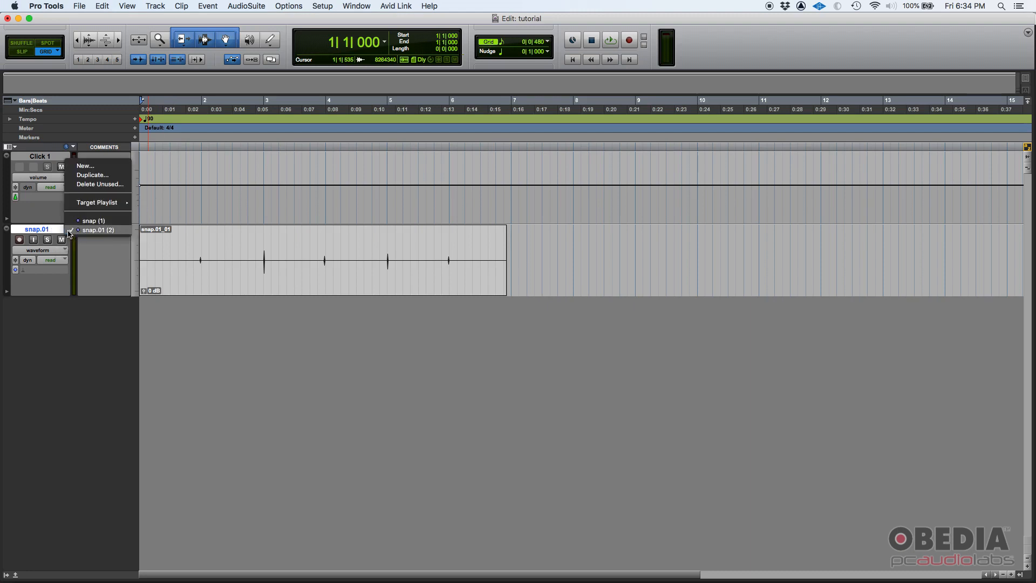
{"action": "left_click", "coordinate": [93, 168]}
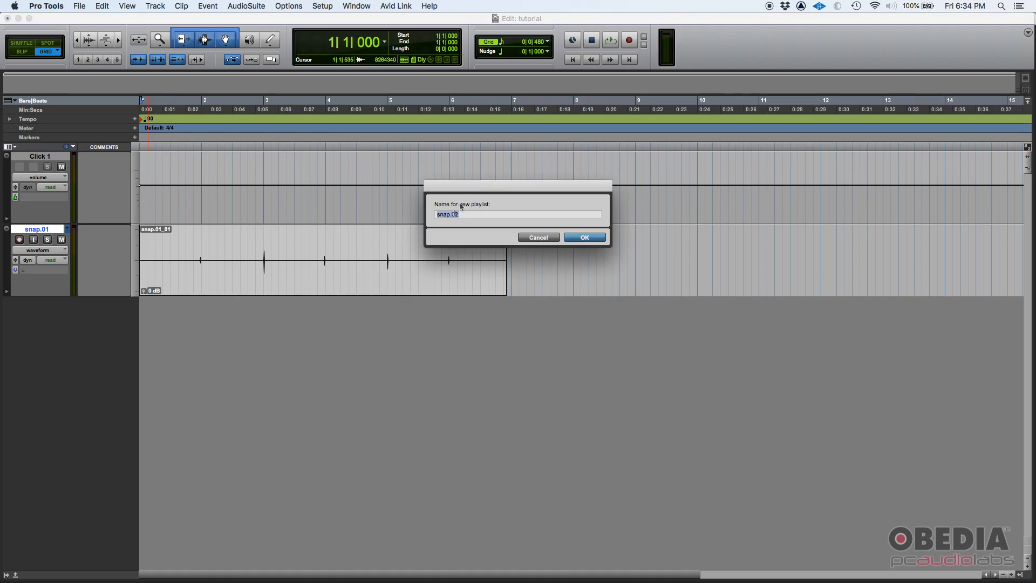
{"action": "left_click", "coordinate": [574, 238]}
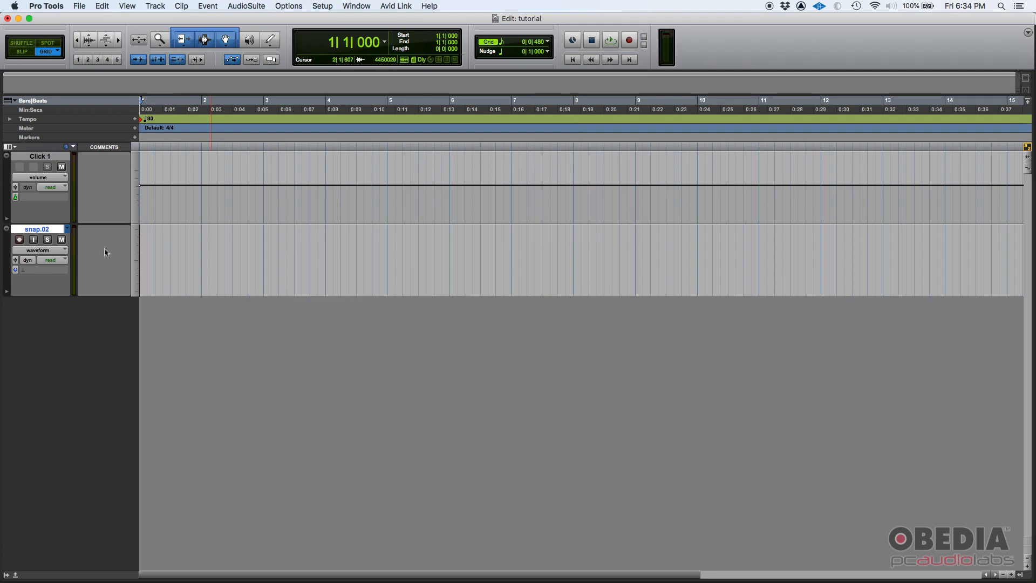
Record-enable the track and record a take of about five bars onto snap.02 from the session start.
{"action": "left_click", "coordinate": [20, 240]}
{"action": "key", "text": "super+space"}
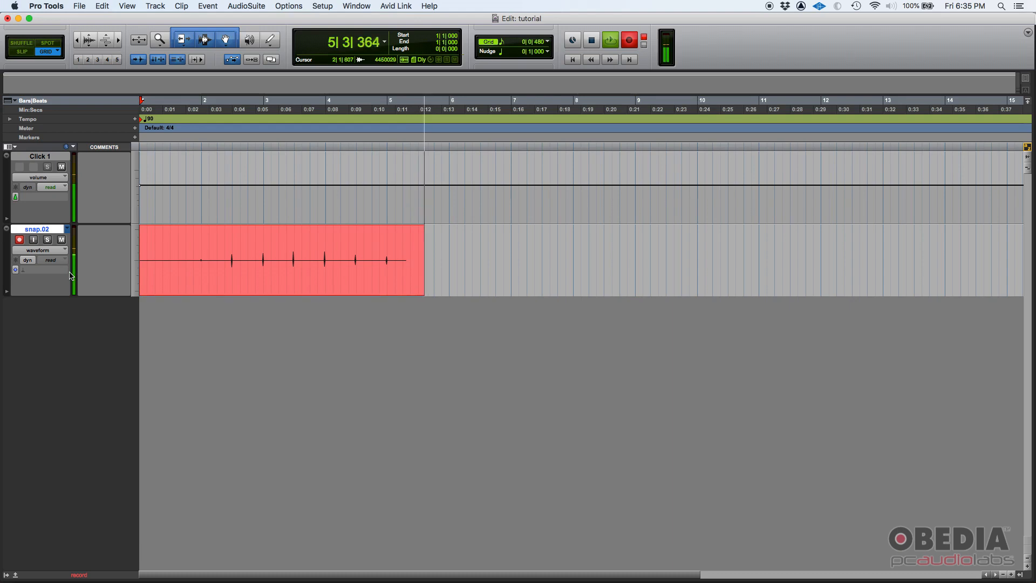
{"action": "key", "text": "space"}
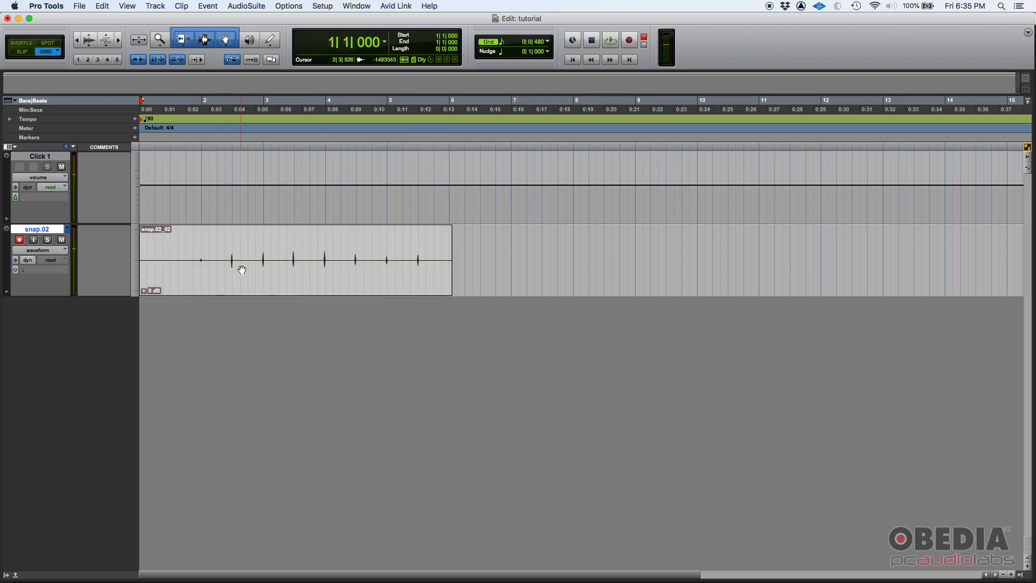
Examine the snaps in the snap.02 clip and play the take back from 1|4|480.
{"action": "left_click_drag", "start_coordinate": [193, 253], "coordinate": [319, 255]}
{"action": "left_click", "coordinate": [317, 255]}
{"action": "left_click", "coordinate": [193, 252]}
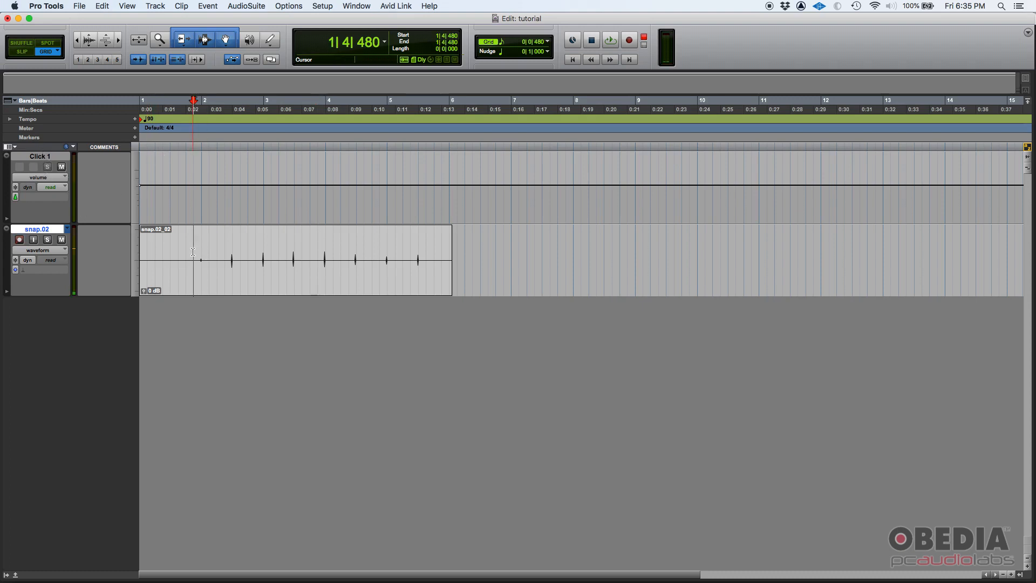
{"action": "key", "text": "space"}
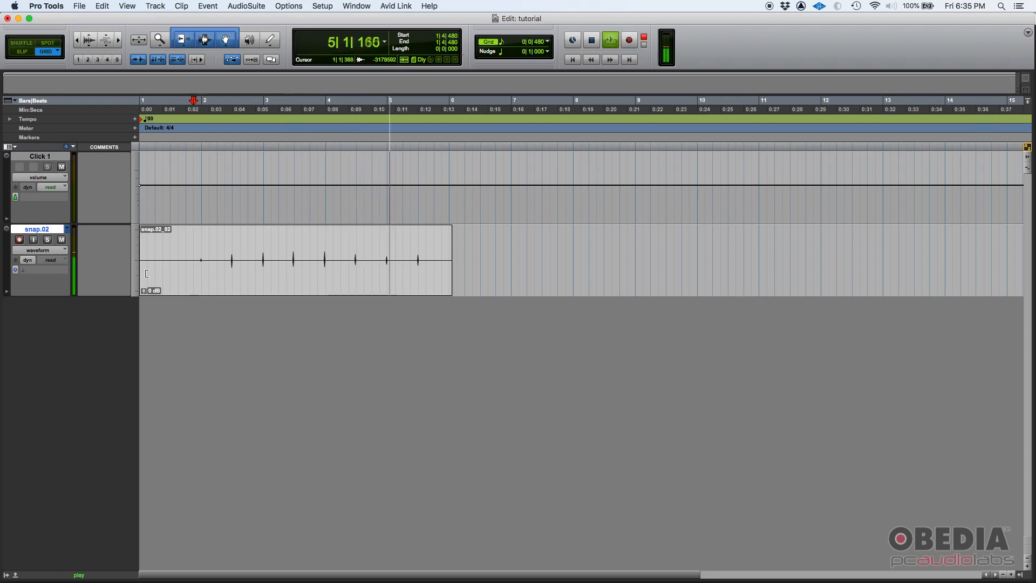
{"action": "key", "text": "space"}
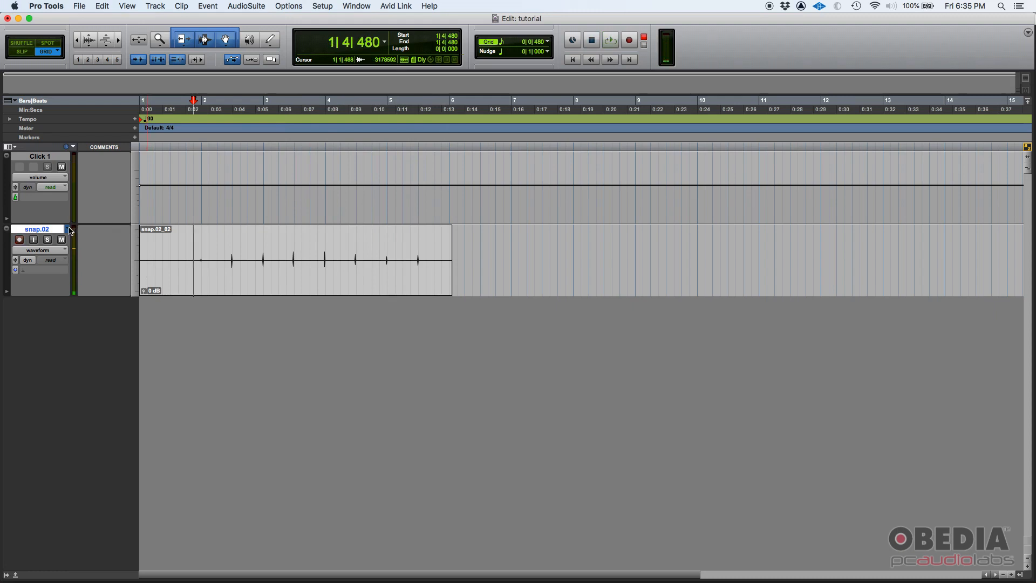
{"action": "left_click", "coordinate": [69, 230]}
{"action": "left_click", "coordinate": [94, 157]}
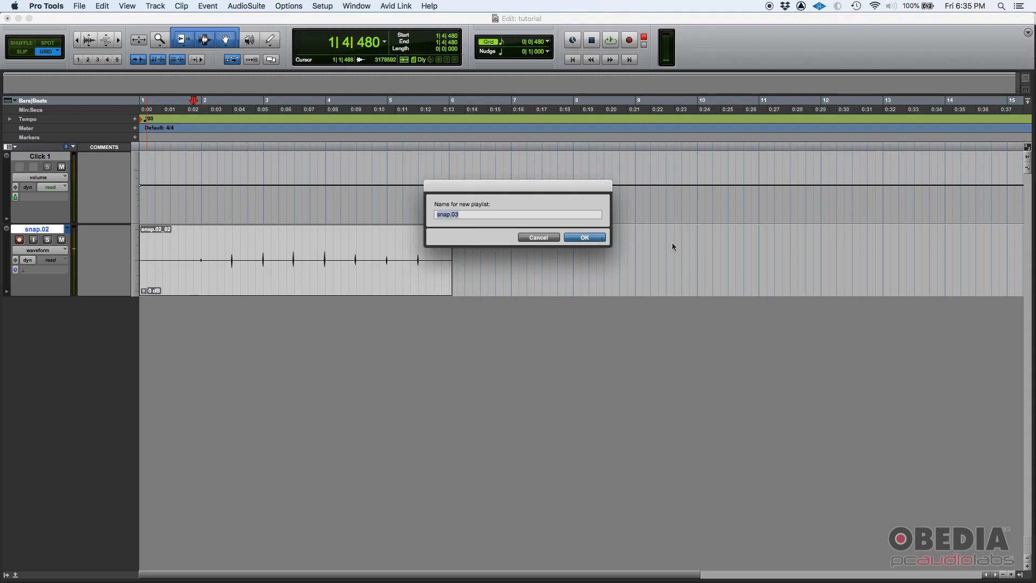
{"action": "left_click", "coordinate": [529, 236]}
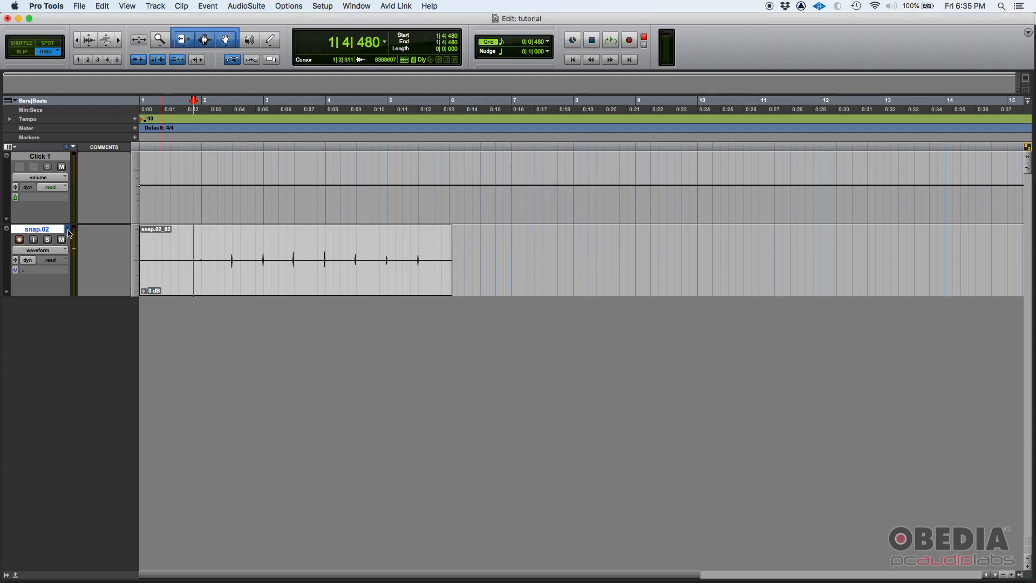
Create a new playlist named snap.03 and ready the track for recording from the session start.
{"action": "left_click", "coordinate": [69, 233]}
{"action": "left_click", "coordinate": [95, 156]}
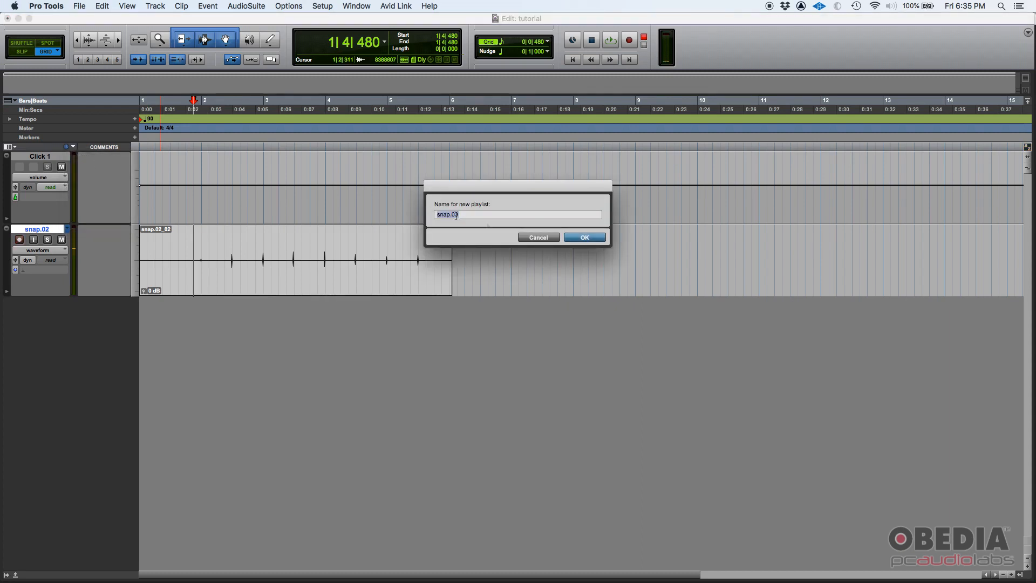
{"action": "left_click", "coordinate": [575, 240]}
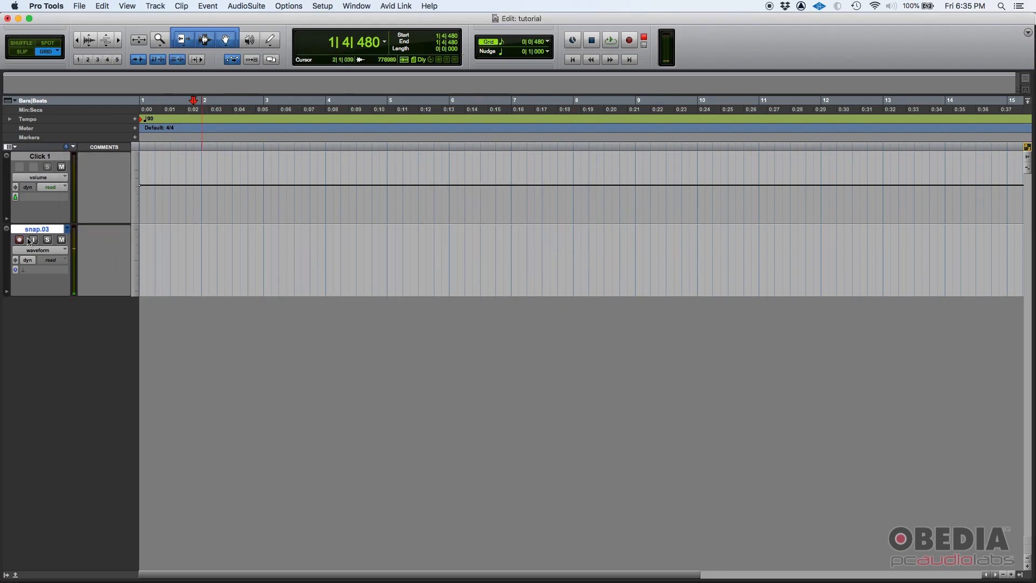
{"action": "left_click", "coordinate": [25, 241]}
{"action": "key", "text": "Return"}
{"action": "key", "text": "super+space"}
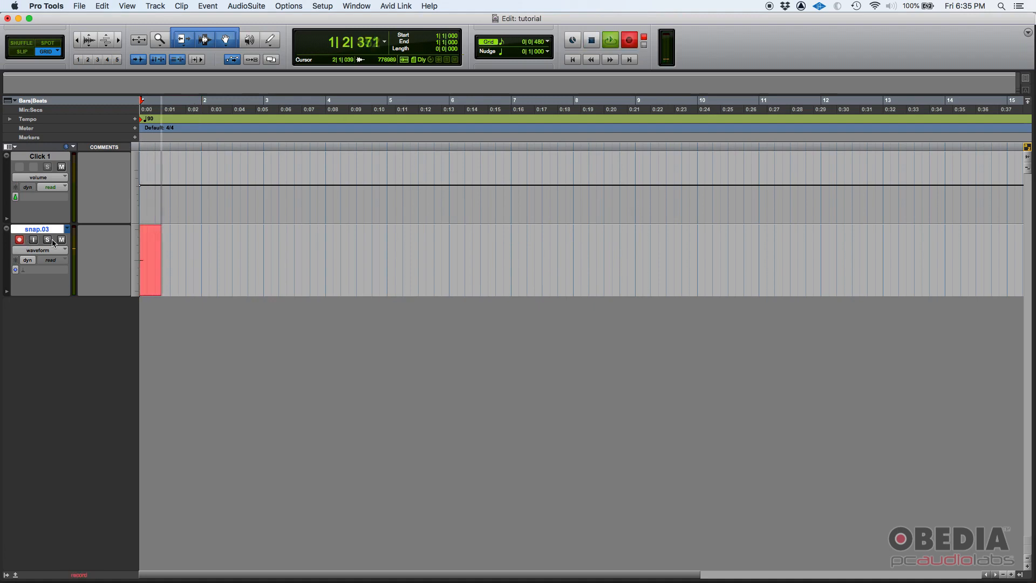
{"action": "key", "text": "space"}
{"action": "key", "text": "super+z"}
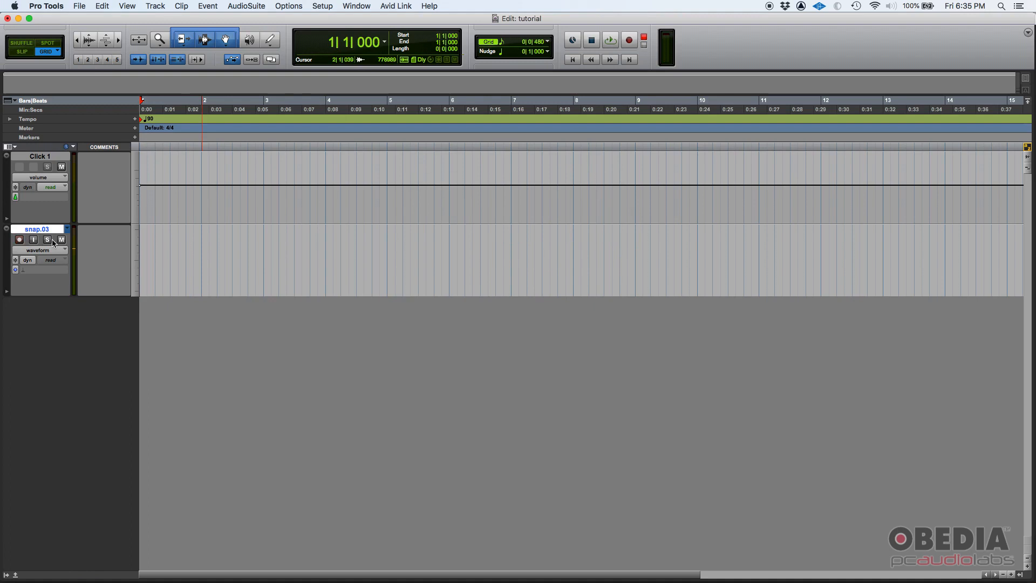
Record a take of about five bars onto snap.03 and turn off the track's record-enable.
{"action": "key", "text": "super+space"}
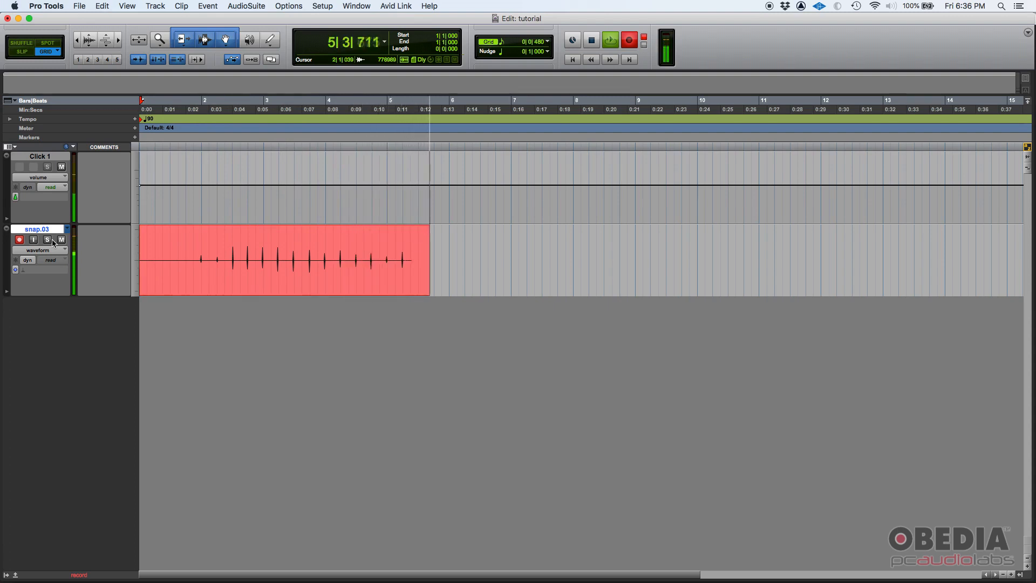
{"action": "key", "text": "space"}
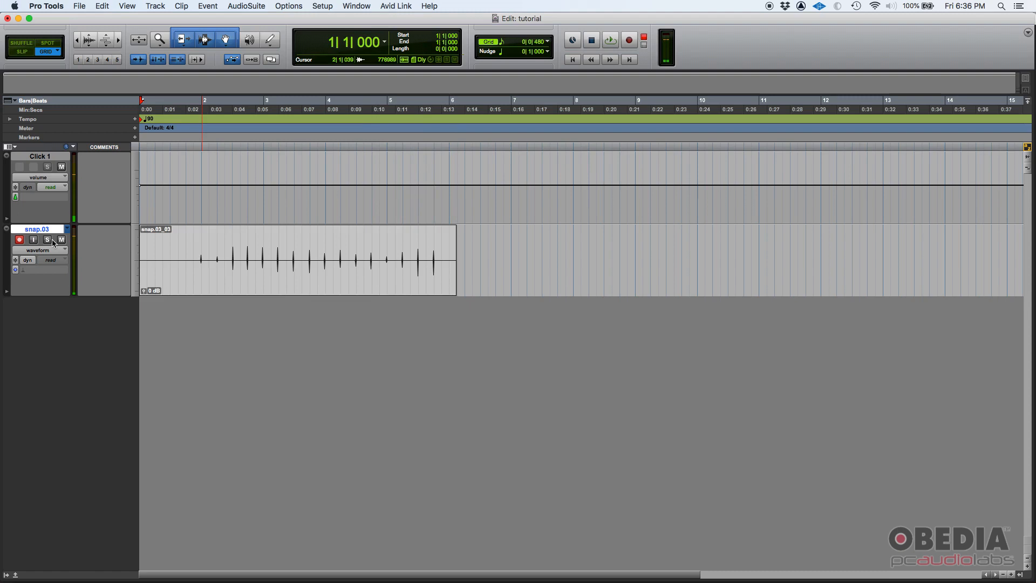
{"action": "left_click", "coordinate": [20, 241]}
Play back the snap.03 take from 1|4|000 and stop.
{"action": "left_click", "coordinate": [186, 239]}
{"action": "key", "text": "space"}
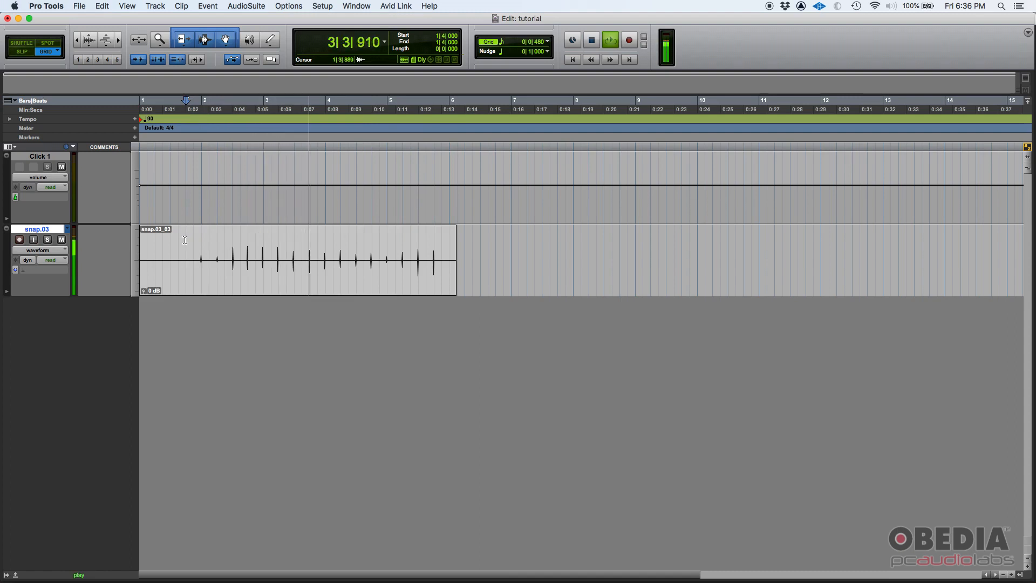
{"action": "key", "text": "space"}
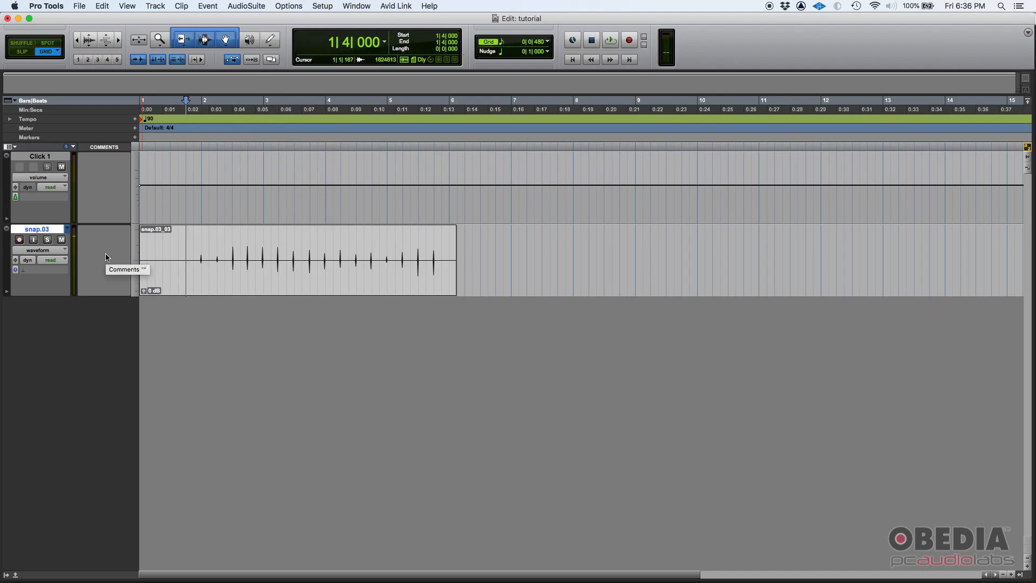
Switch the snap track to the snap.02 playlist, play the take from 1|4|000 and stop.
{"action": "left_click", "coordinate": [67, 229]}
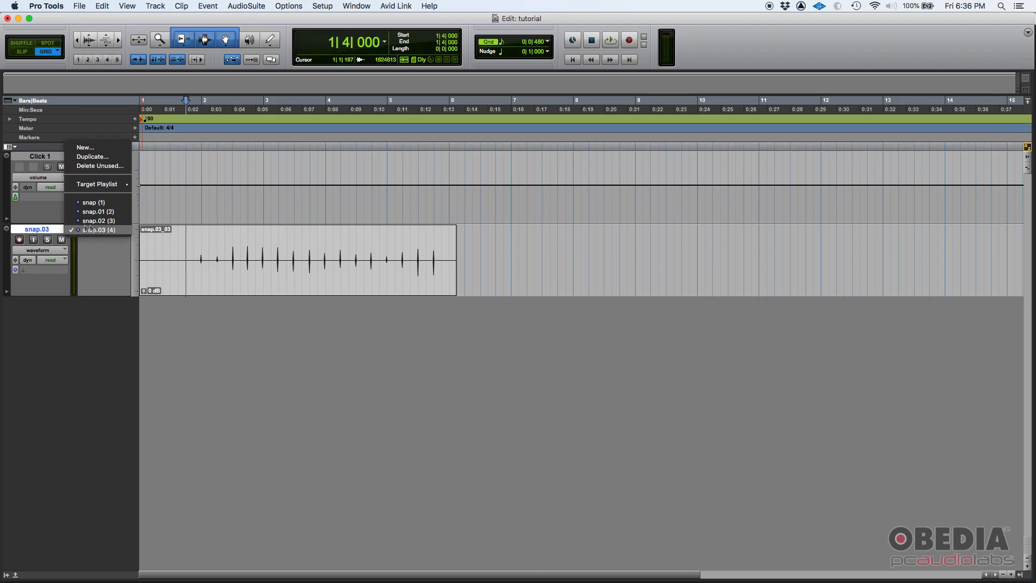
{"action": "left_click", "coordinate": [102, 221]}
{"action": "key", "text": "space"}
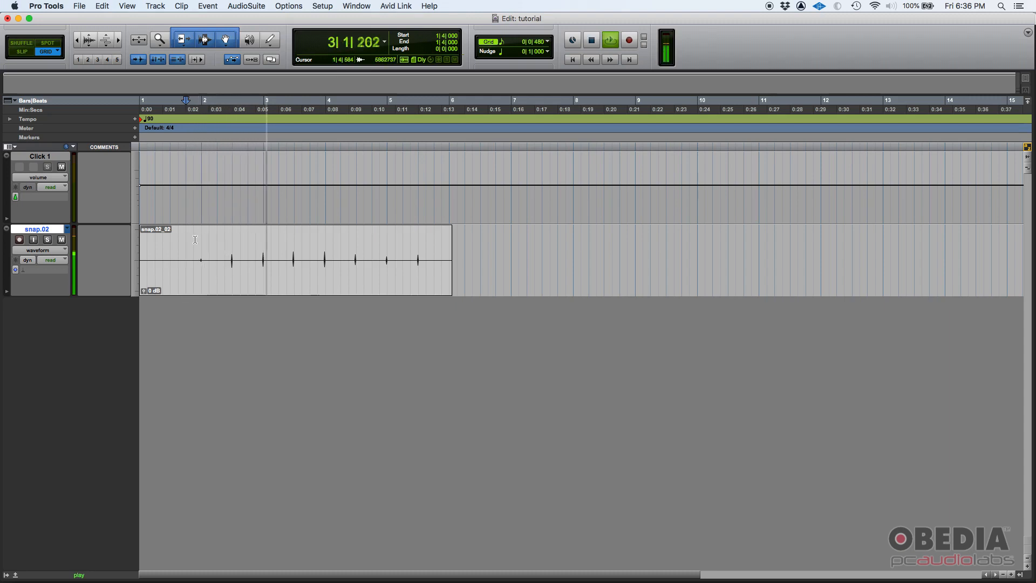
{"action": "key", "text": "space"}
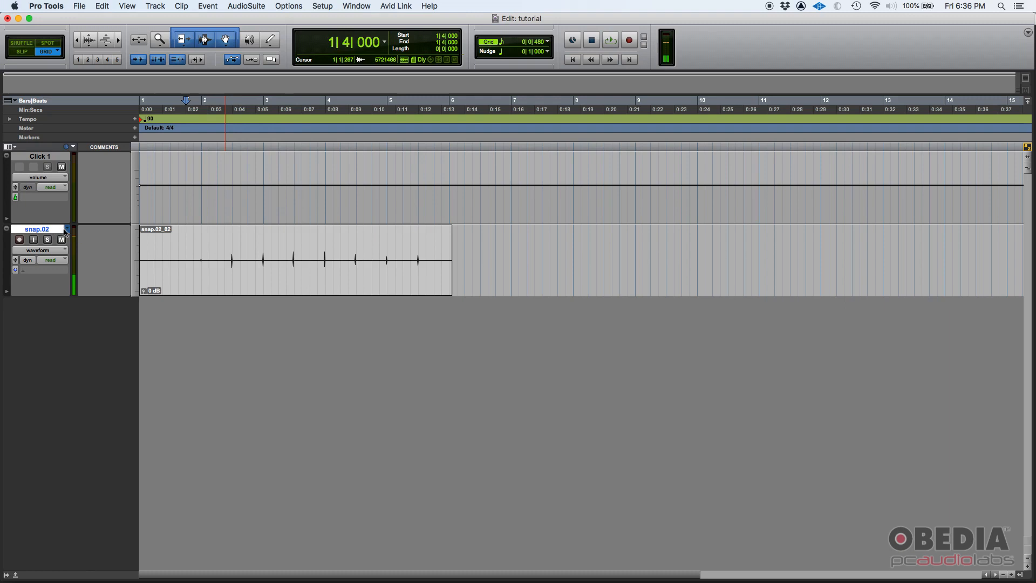
Switch the track to the snap.01 playlist, play the take back from 1|4|480 and stop.
{"action": "left_click", "coordinate": [66, 228]}
{"action": "left_click", "coordinate": [84, 220]}
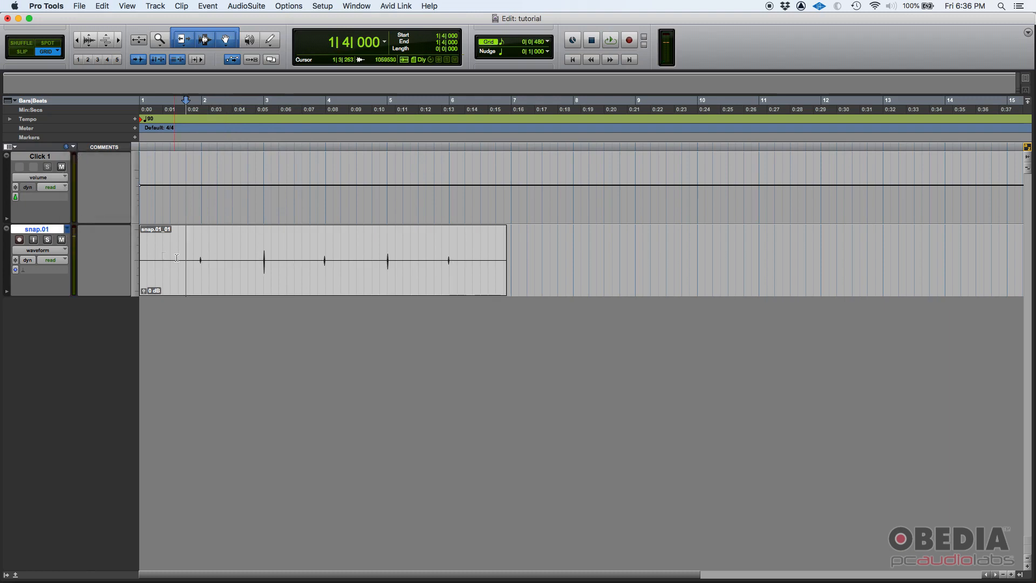
{"action": "left_click", "coordinate": [191, 252]}
{"action": "key", "text": "space"}
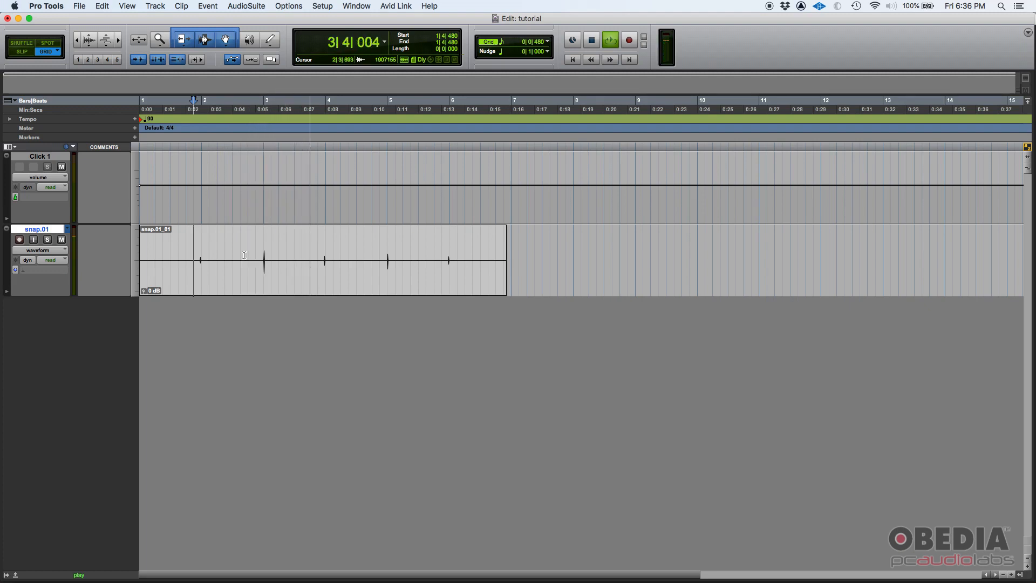
{"action": "key", "text": "space"}
Switch the track to the snap.02 playlist and on to snap.03 to compare their takes.
{"action": "left_click", "coordinate": [67, 229]}
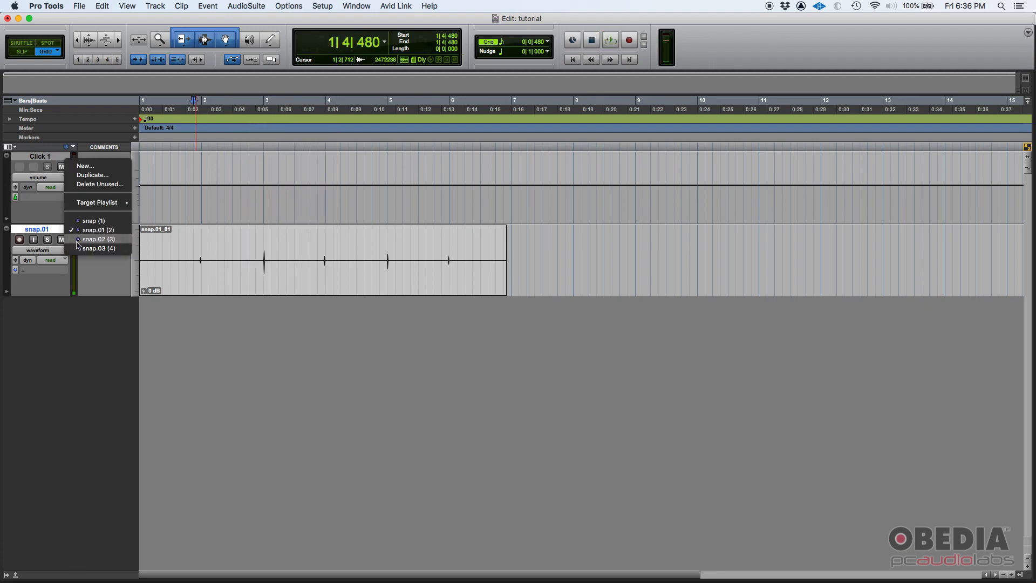
{"action": "left_click", "coordinate": [81, 240]}
{"action": "left_click", "coordinate": [67, 230]}
{"action": "left_click", "coordinate": [84, 242]}
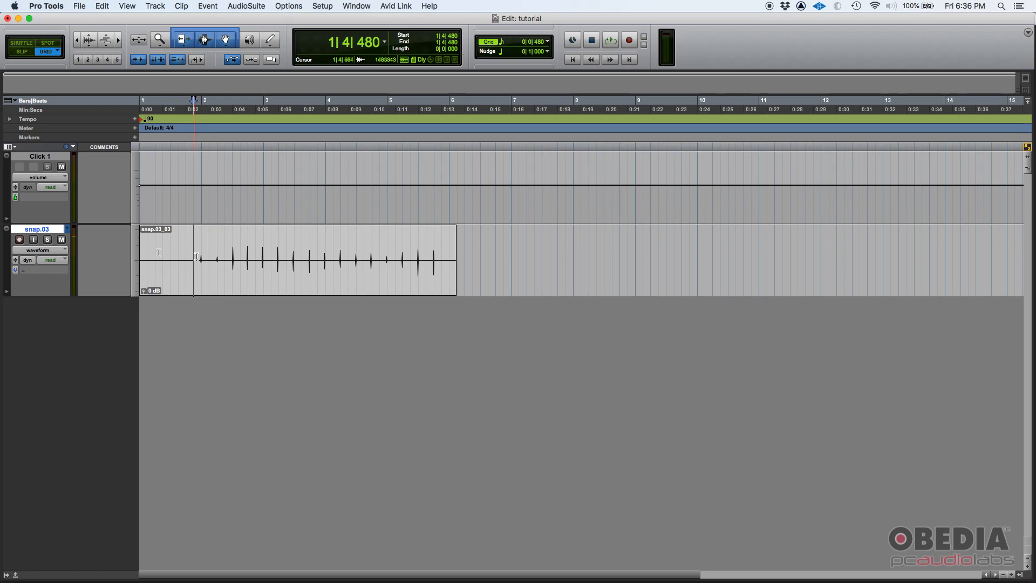
Cycle the track through the snap.01, snap.02 and snap.03 playlists to compare the three takes.
{"action": "left_click", "coordinate": [68, 229]}
{"action": "left_click", "coordinate": [81, 209]}
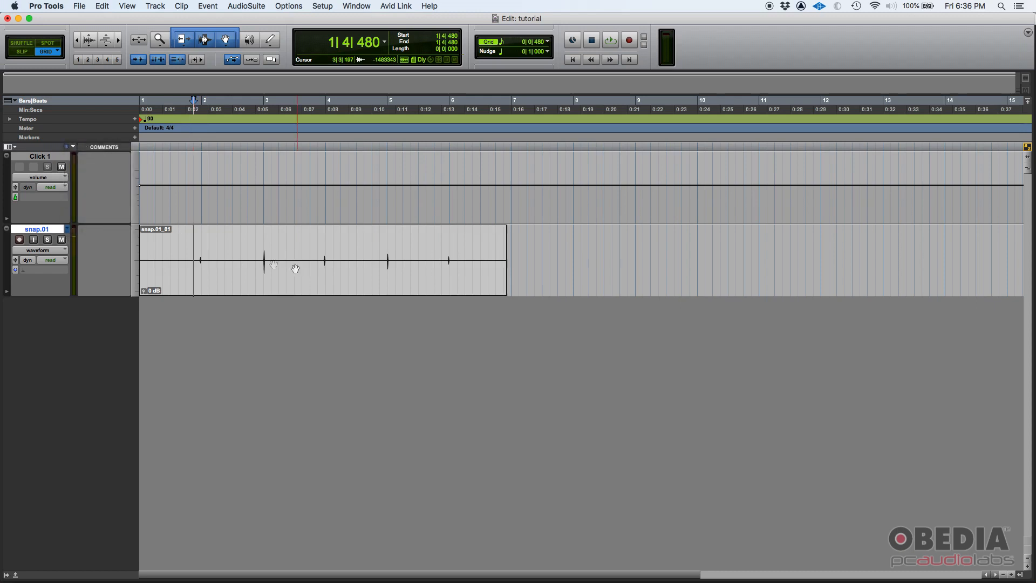
{"action": "left_click", "coordinate": [68, 230]}
{"action": "left_click", "coordinate": [84, 241]}
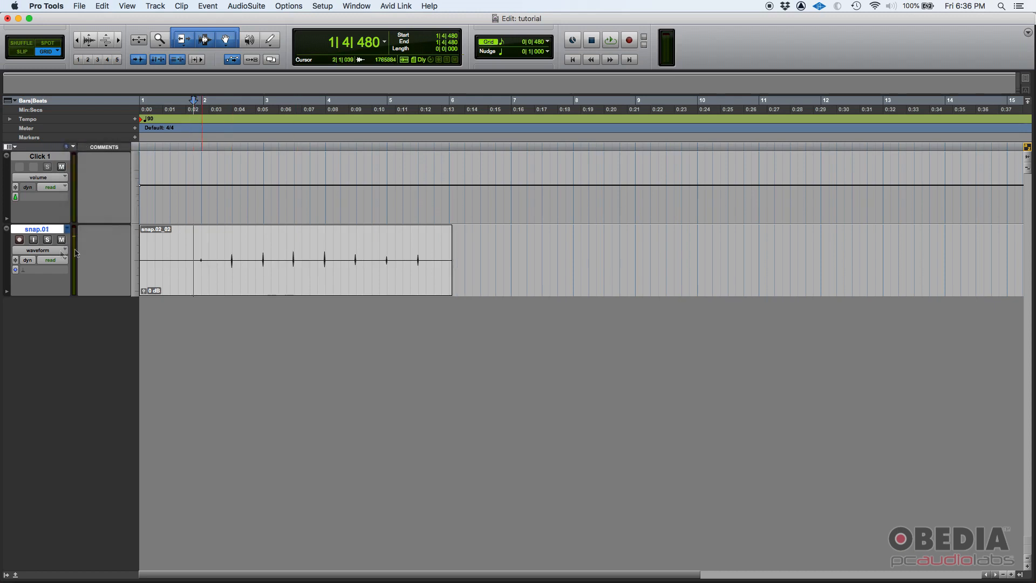
{"action": "left_click", "coordinate": [67, 229]}
{"action": "left_click", "coordinate": [89, 240]}
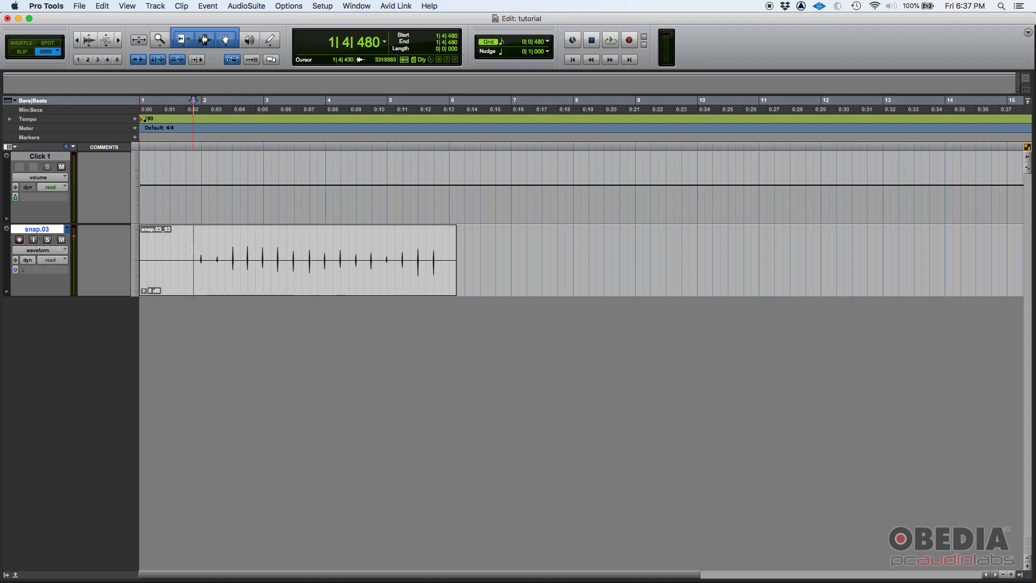
Bring up the snap.01 playlist on the track, followed by snap.02, leaving snap.02 active.
{"action": "left_click", "coordinate": [67, 231]}
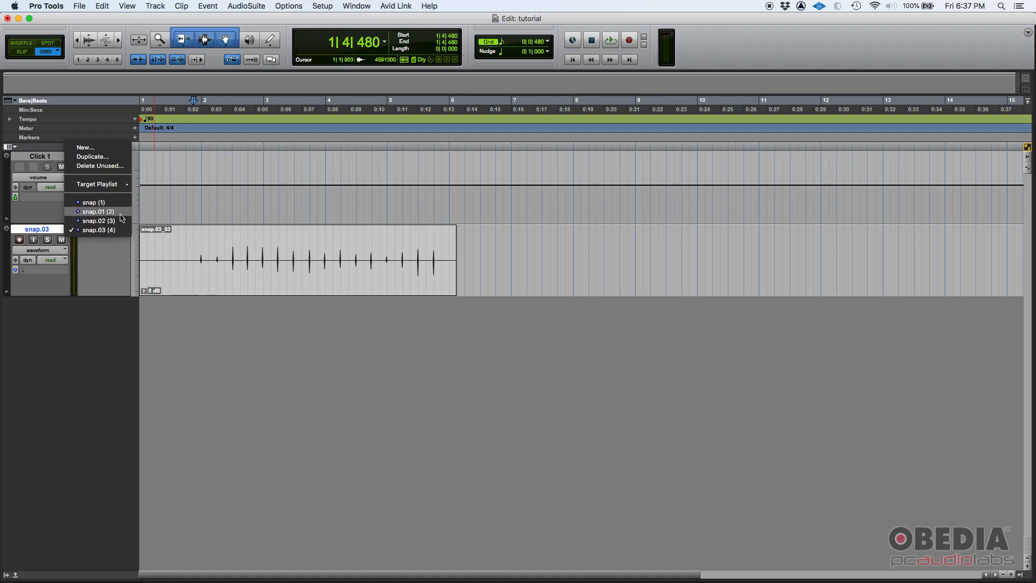
{"action": "left_click", "coordinate": [120, 214]}
{"action": "left_click", "coordinate": [75, 229]}
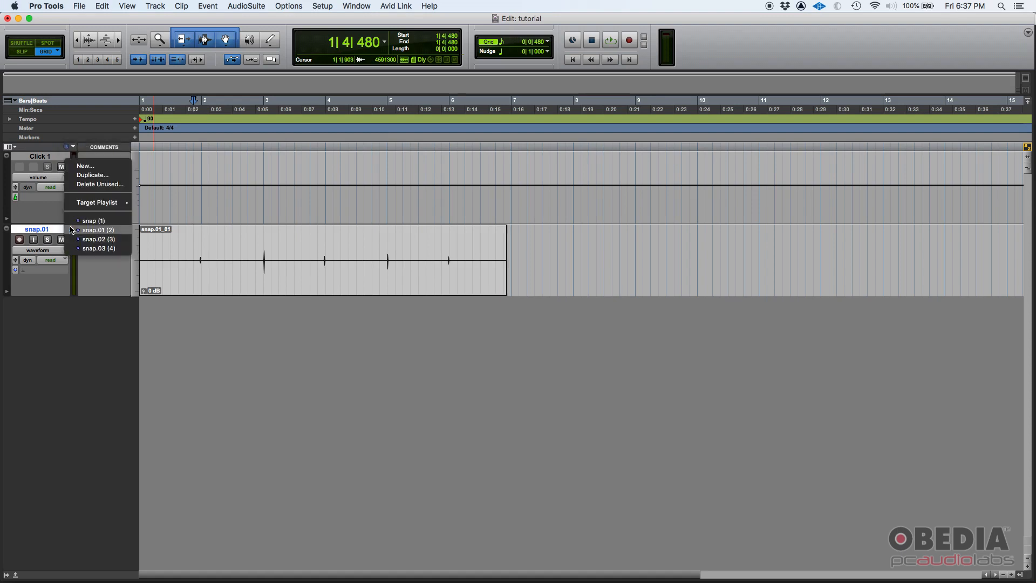
{"action": "left_click", "coordinate": [91, 239]}
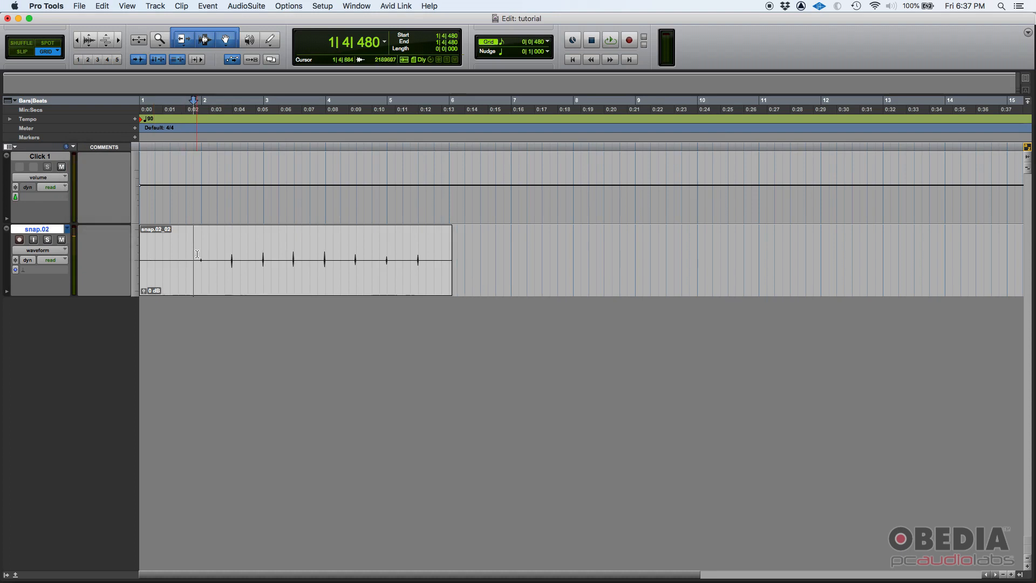